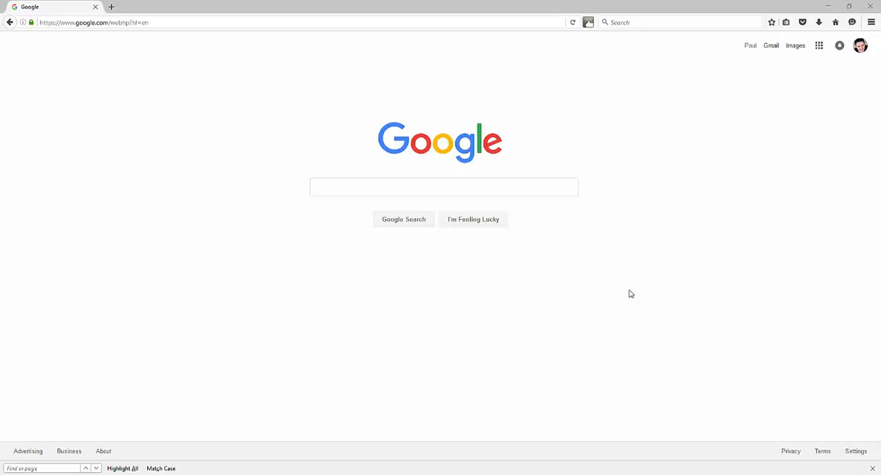
# Search Google for "google calendars".
pyautogui.click(476, 182)
pyautogui.write('google')
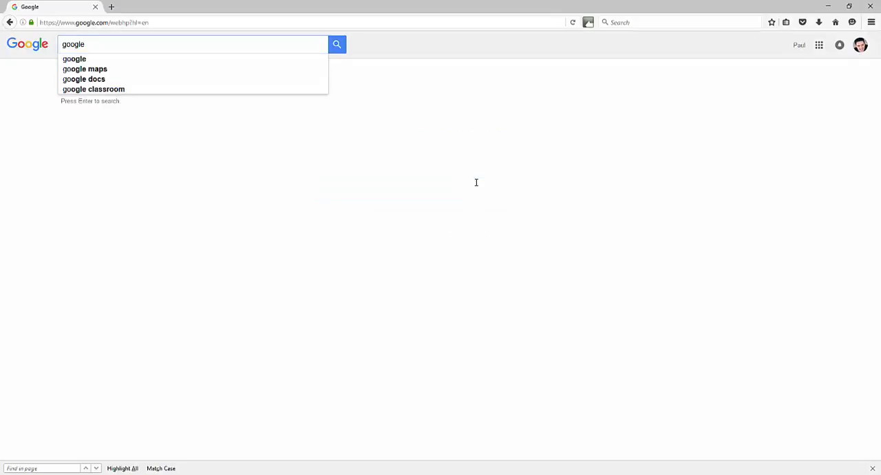
pyautogui.write(' calendars')
pyautogui.press('Return')
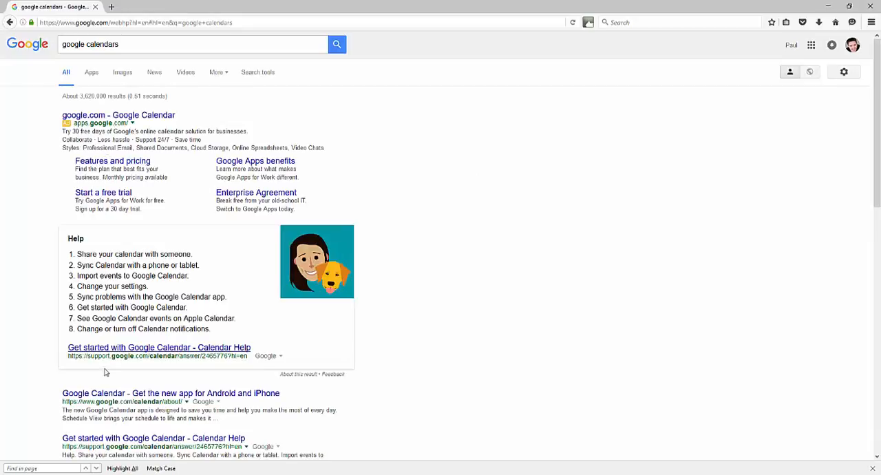
# Sign in to Google Calendar from its product page in the search results and dismiss the What's new notice.
pyautogui.click(108, 394)
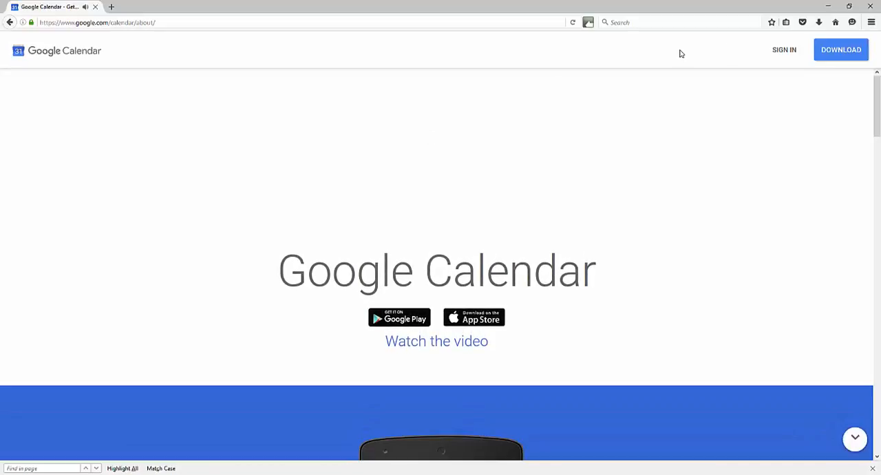
pyautogui.click(780, 51)
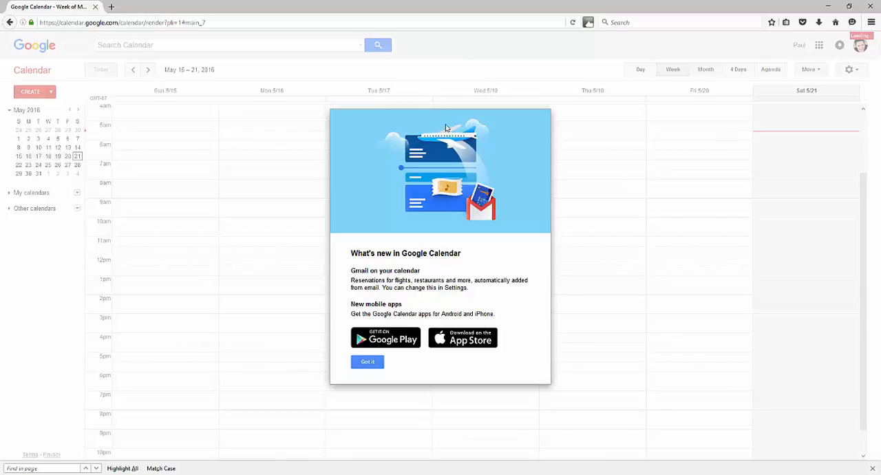
pyautogui.click(365, 364)
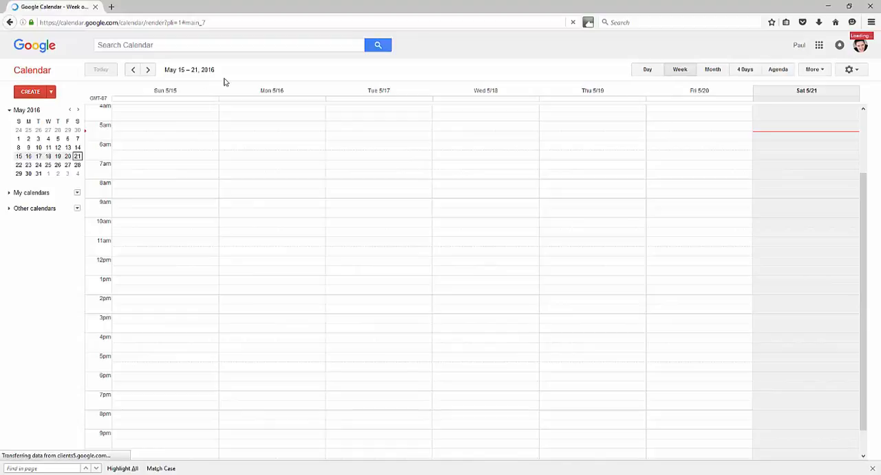
pyautogui.click(51, 93)
pyautogui.click(35, 93)
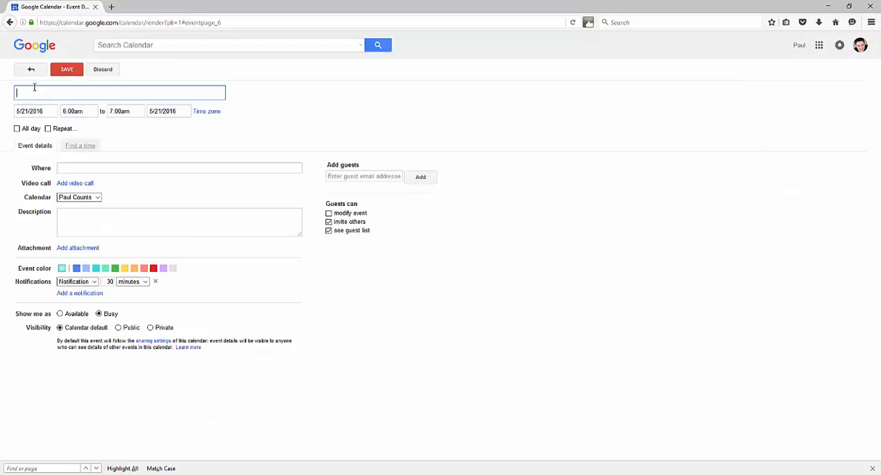
pyautogui.click(31, 70)
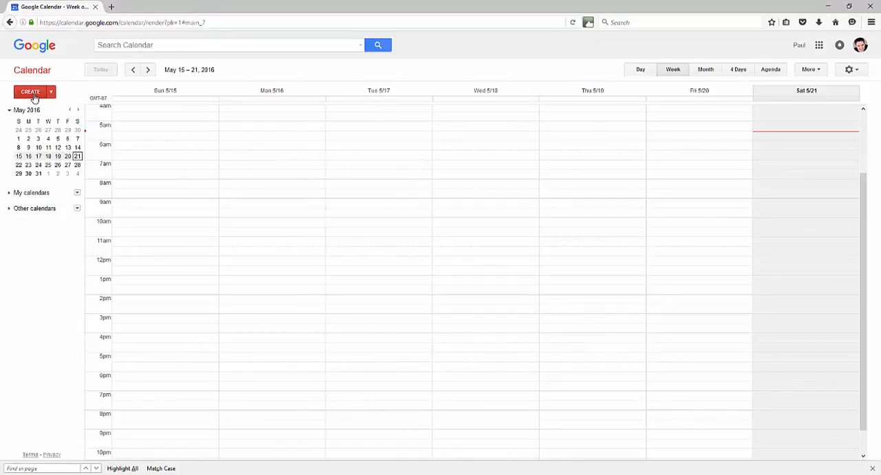
# Create a new event and schedule it for 5/10/2016 from 11:30am to 12:30pm.
pyautogui.click(31, 92)
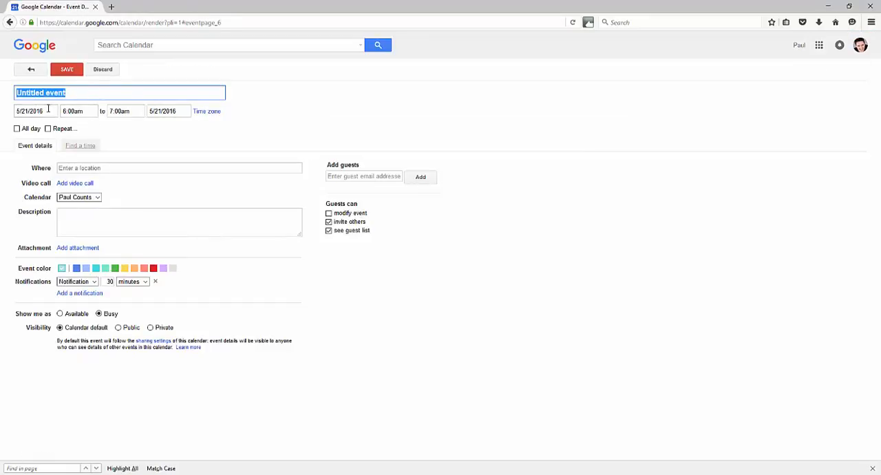
pyautogui.click(48, 111)
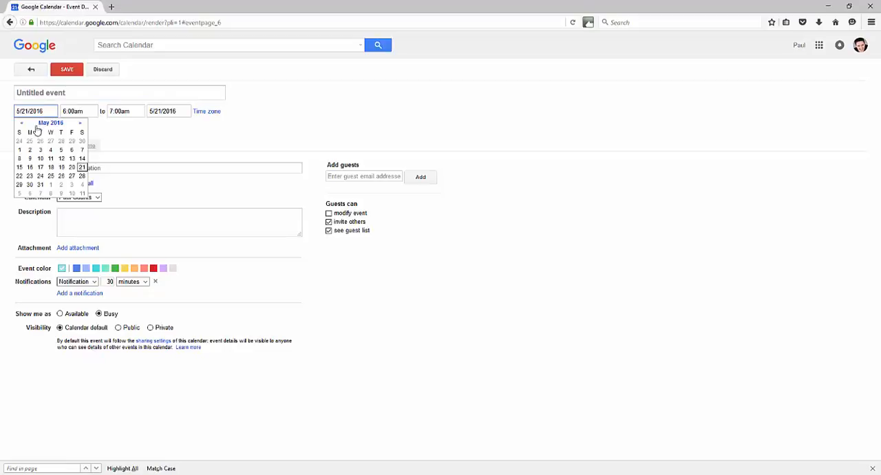
pyautogui.click(40, 159)
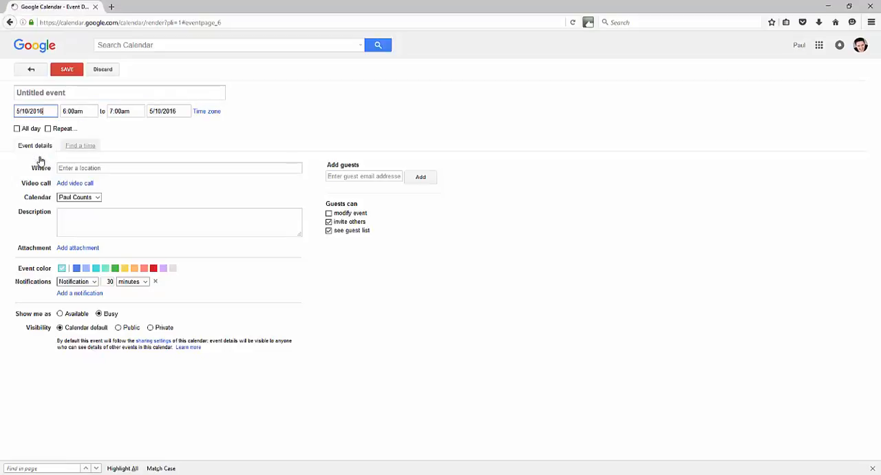
pyautogui.click(84, 113)
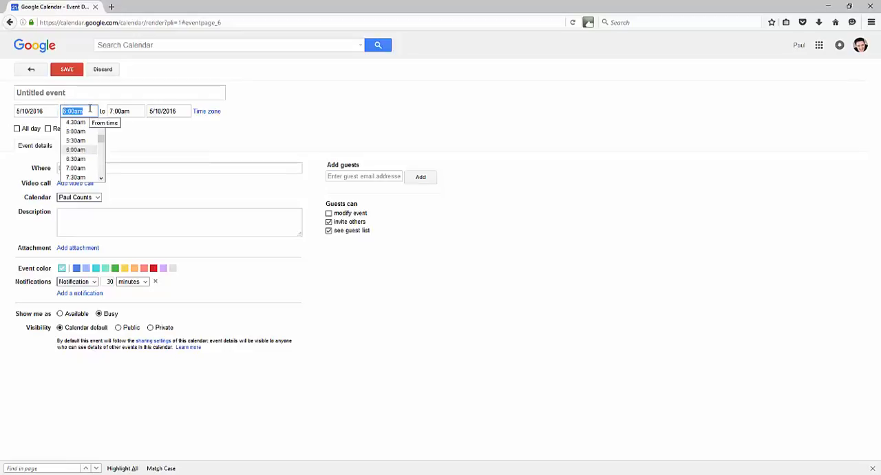
pyautogui.write('11:30')
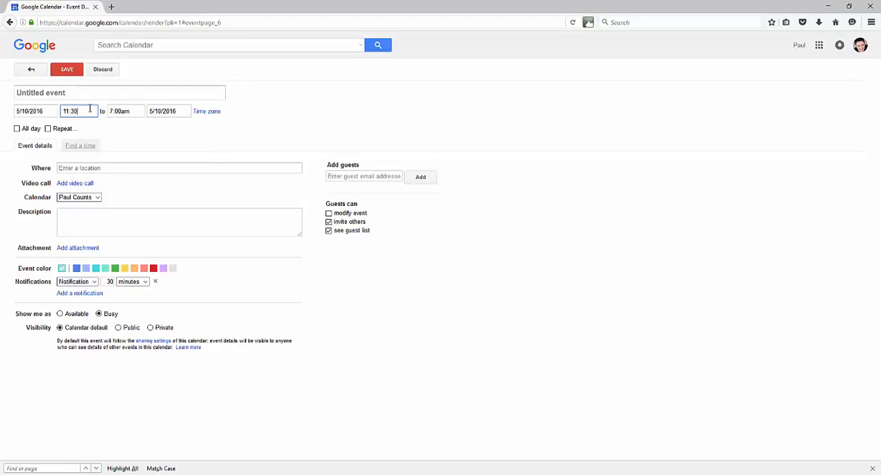
pyautogui.press('Tab')
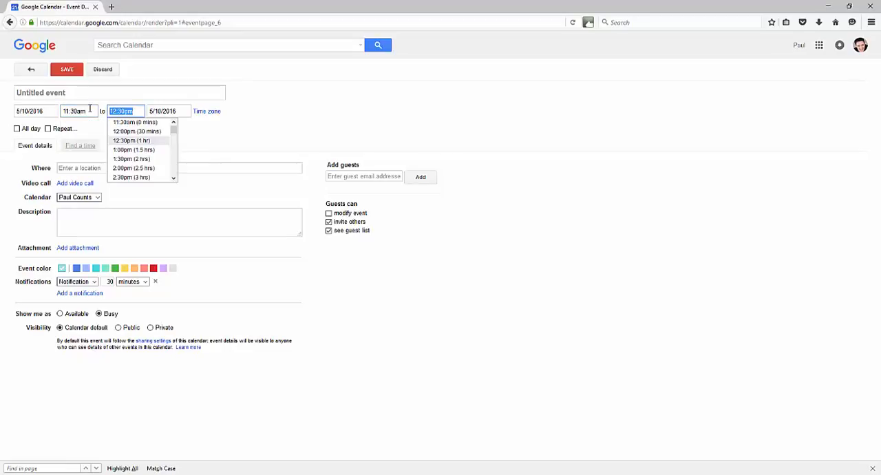
pyautogui.click(224, 142)
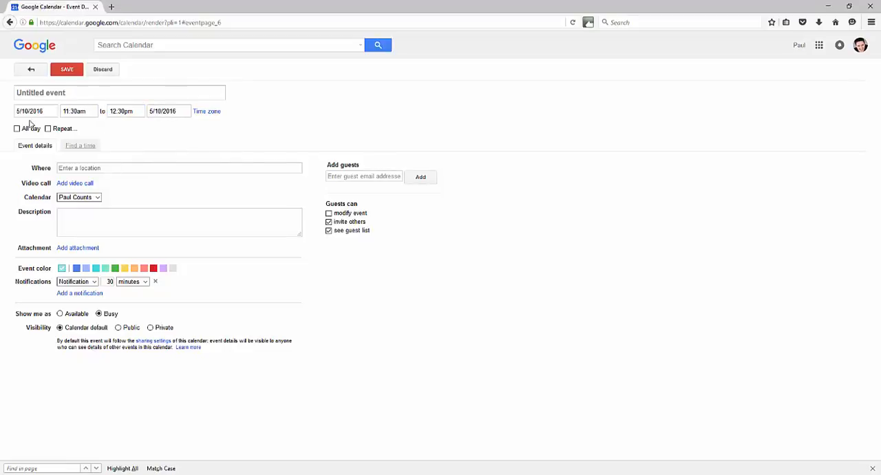
# Set the event location to Home Office and enter the description "Coaching call with" followed by the client's full name.
pyautogui.click(64, 170)
pyautogui.write('Home Office')
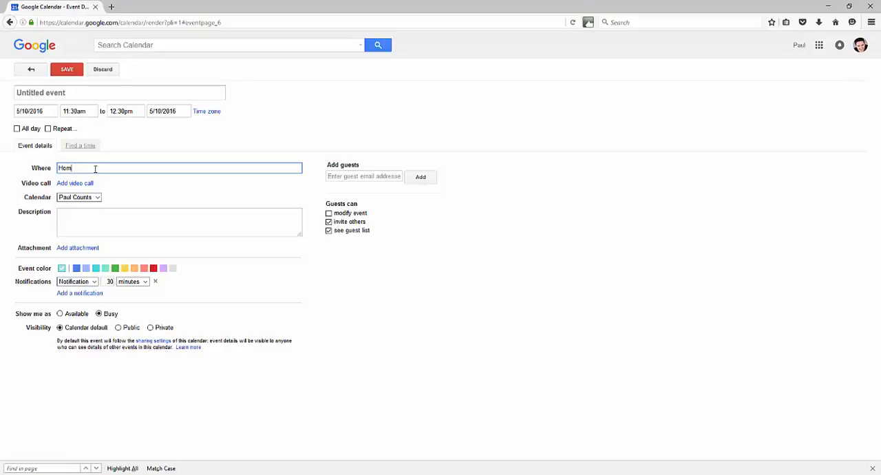
pyautogui.click(86, 219)
pyautogui.write('Coaching')
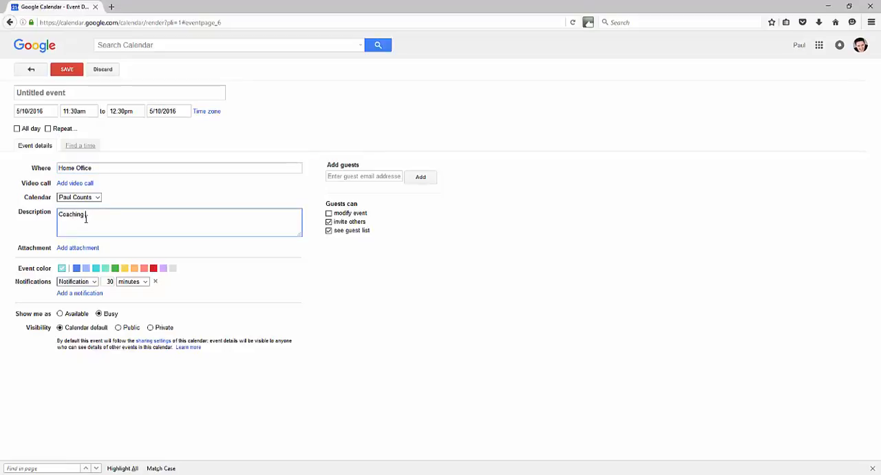
pyautogui.write(' call with John Smith.')
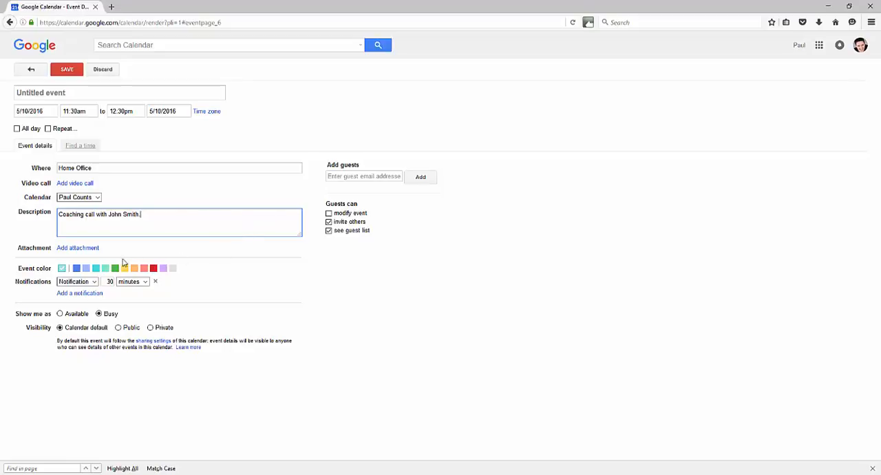
# Change the event's existing reminder to Email and add a second reminder of the Notification type.
pyautogui.click(95, 282)
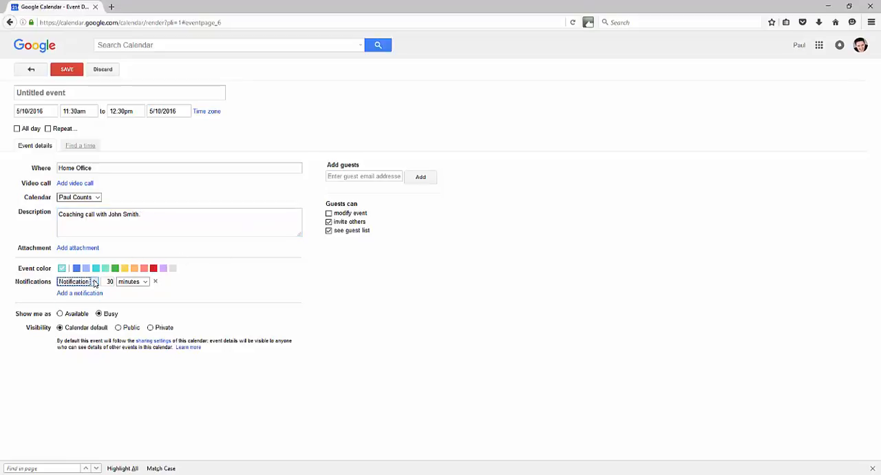
pyautogui.click(95, 282)
pyautogui.click(90, 296)
pyautogui.click(97, 294)
pyautogui.click(96, 295)
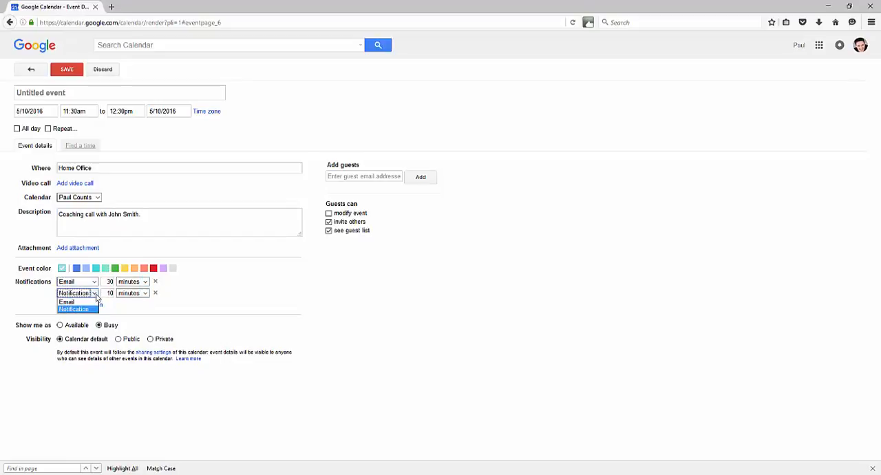
pyautogui.click(81, 309)
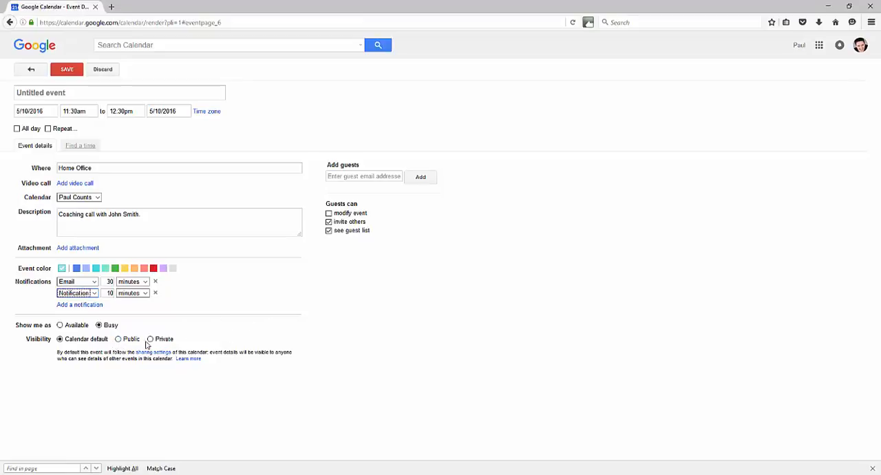
# Title the event "Coaching Call With" followed by the client's full name and save the event.
pyautogui.click(61, 97)
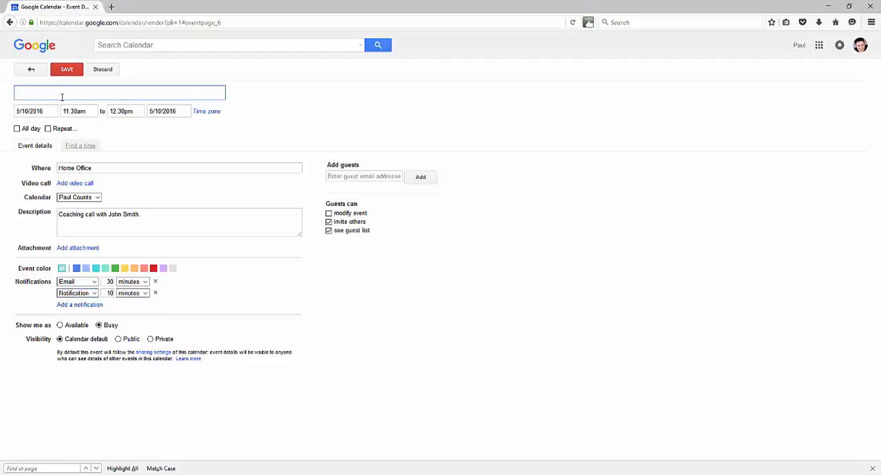
pyautogui.write('Coaching Call With John ')
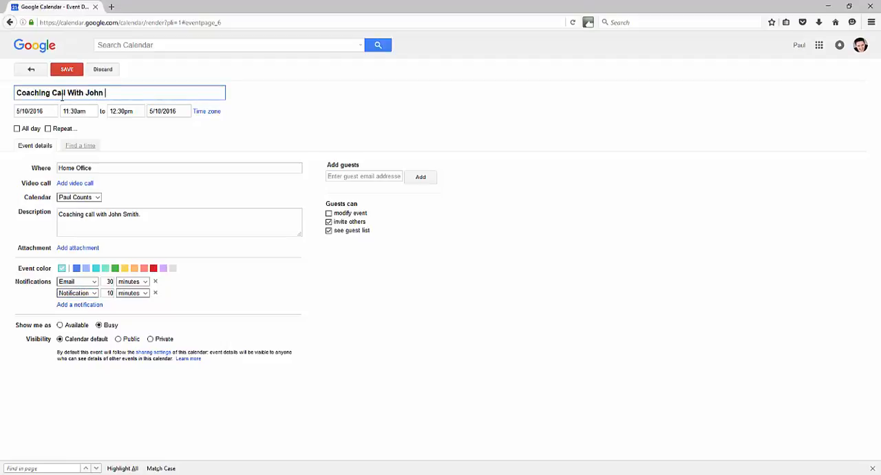
pyautogui.write('Smith')
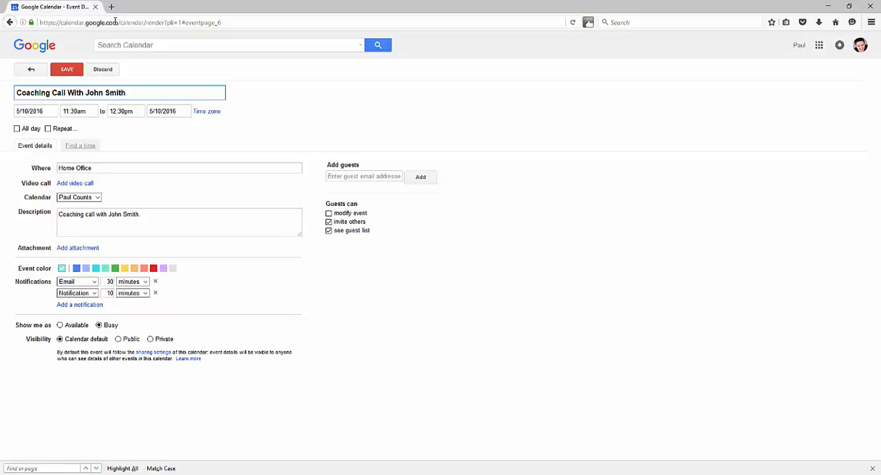
pyautogui.click(67, 69)
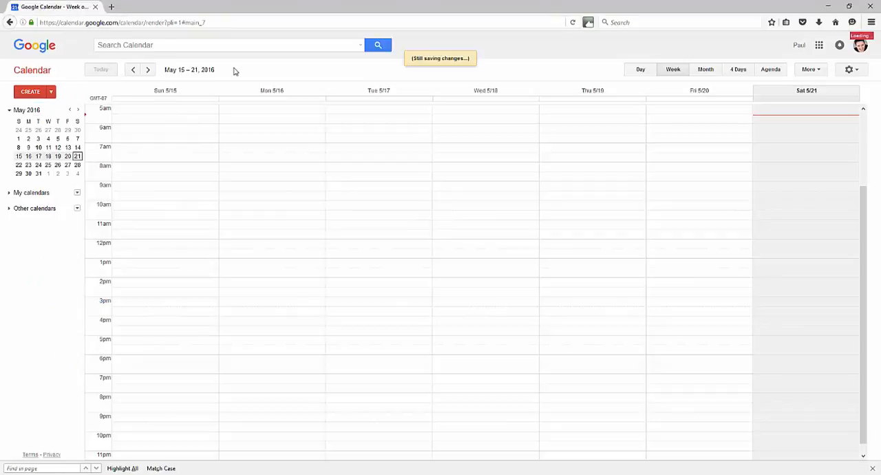
# Display the week of May 8 – 14, 2016 to check the saved coaching call.
pyautogui.click(133, 70)
pyautogui.click(133, 70)
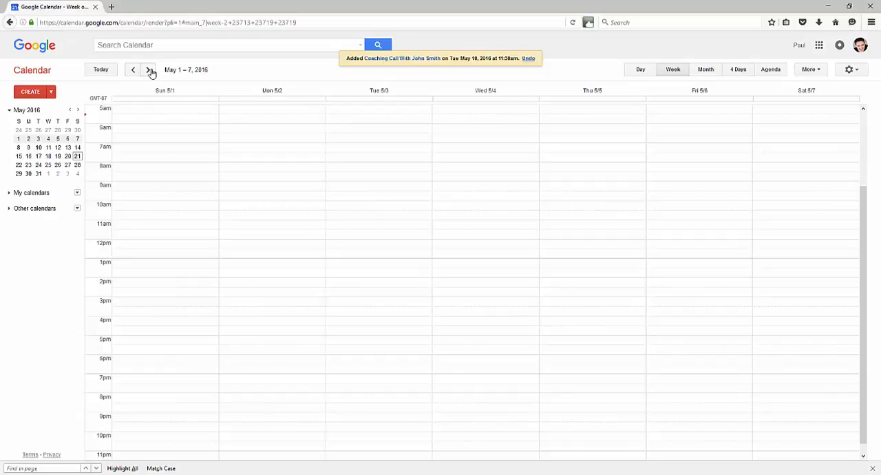
pyautogui.click(149, 70)
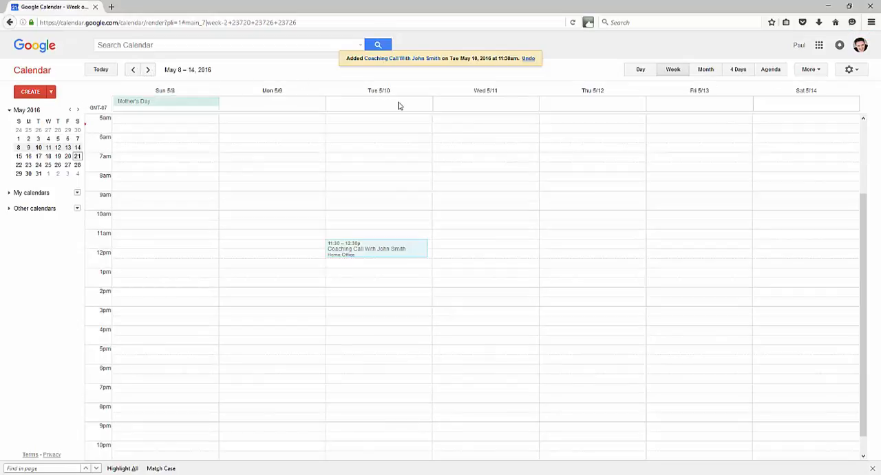